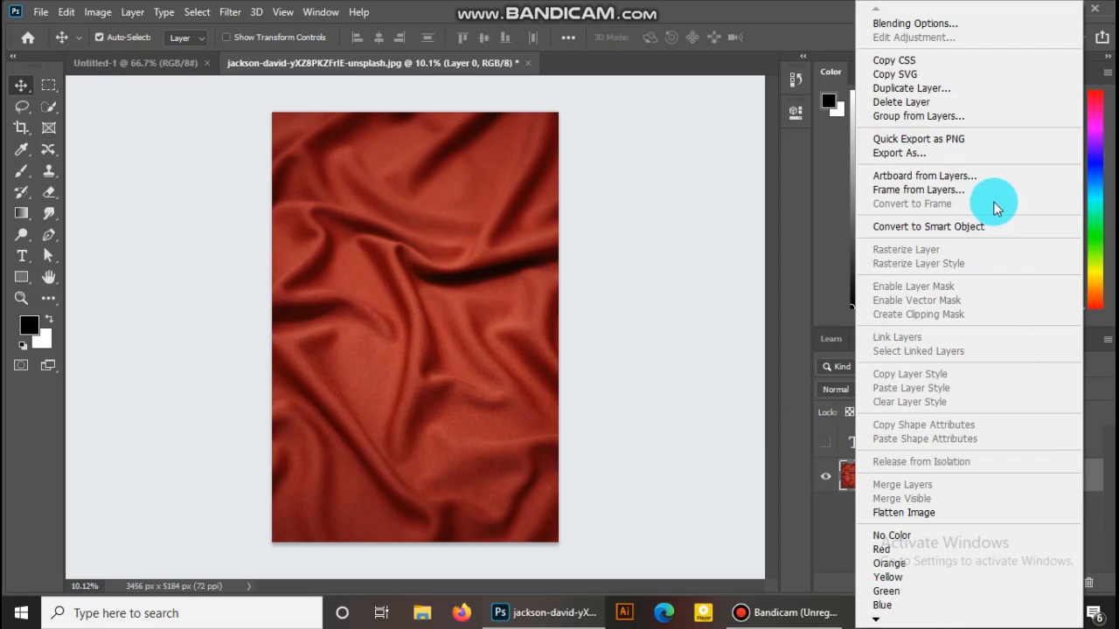
Duplicate the red fabric layer into a new document named TEXT.
{"action": "left_click", "coordinate": [941, 90]}
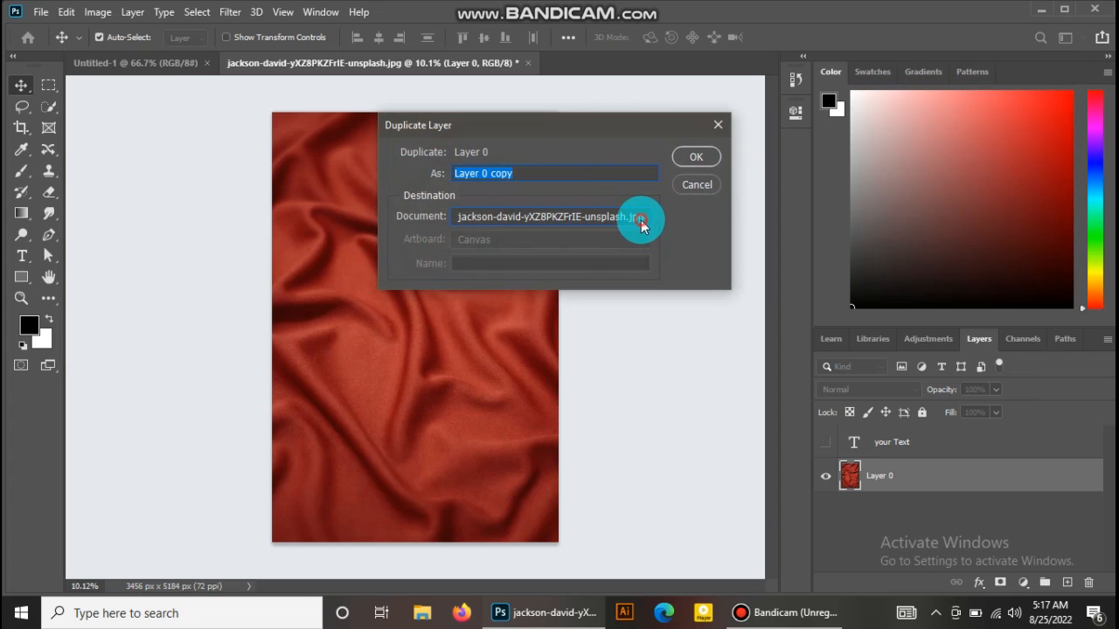
{"action": "left_click", "coordinate": [643, 218]}
{"action": "left_click", "coordinate": [600, 260]}
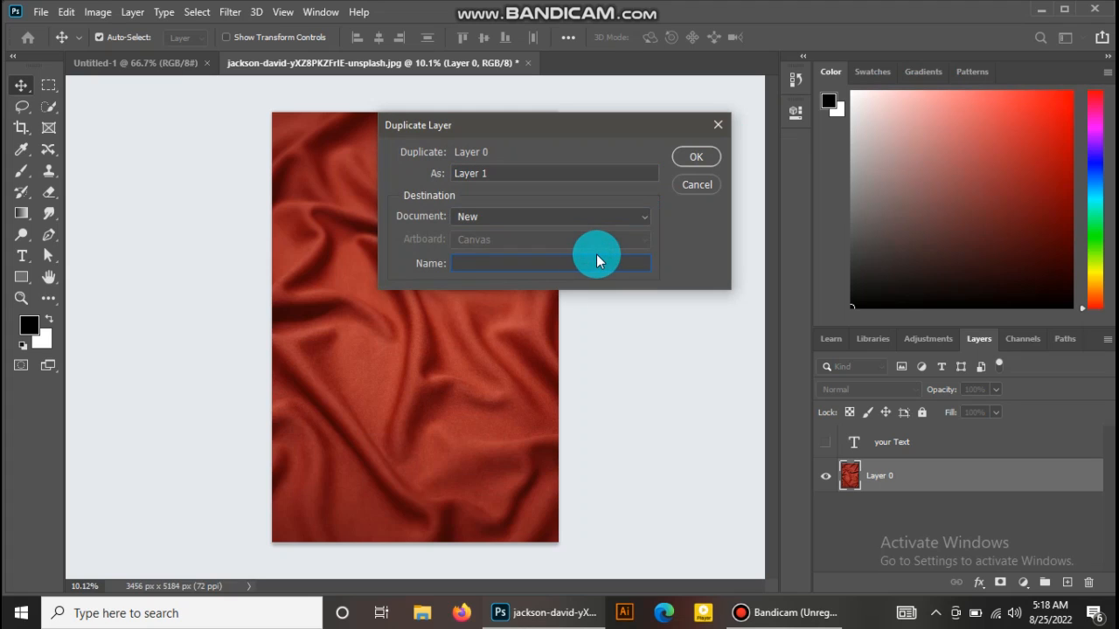
{"action": "type", "text": "TEXT"}
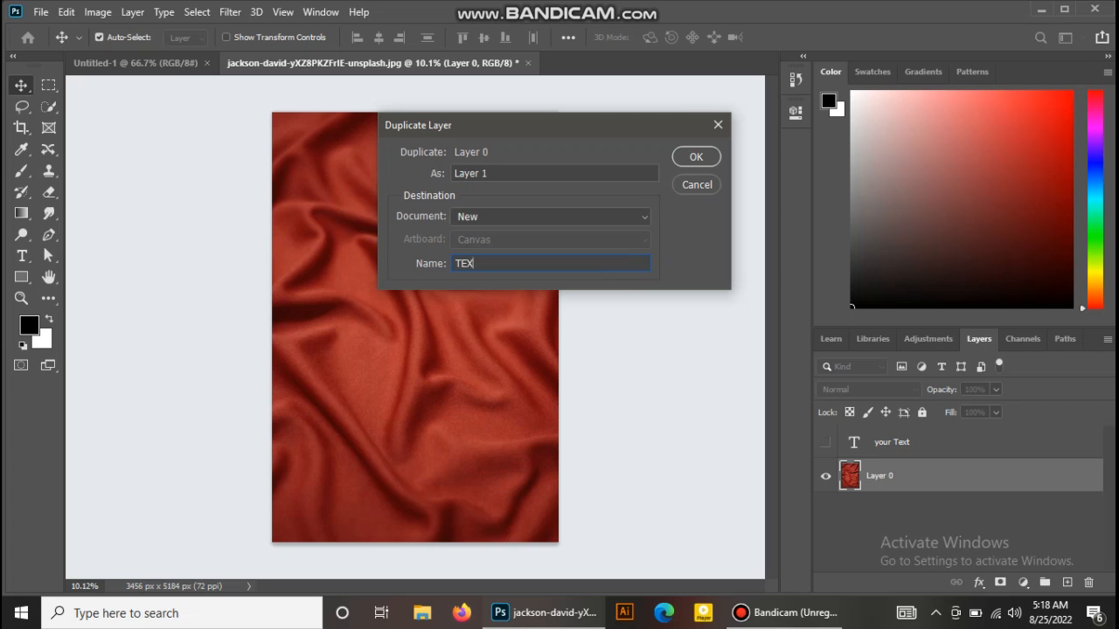
{"action": "left_click", "coordinate": [696, 156]}
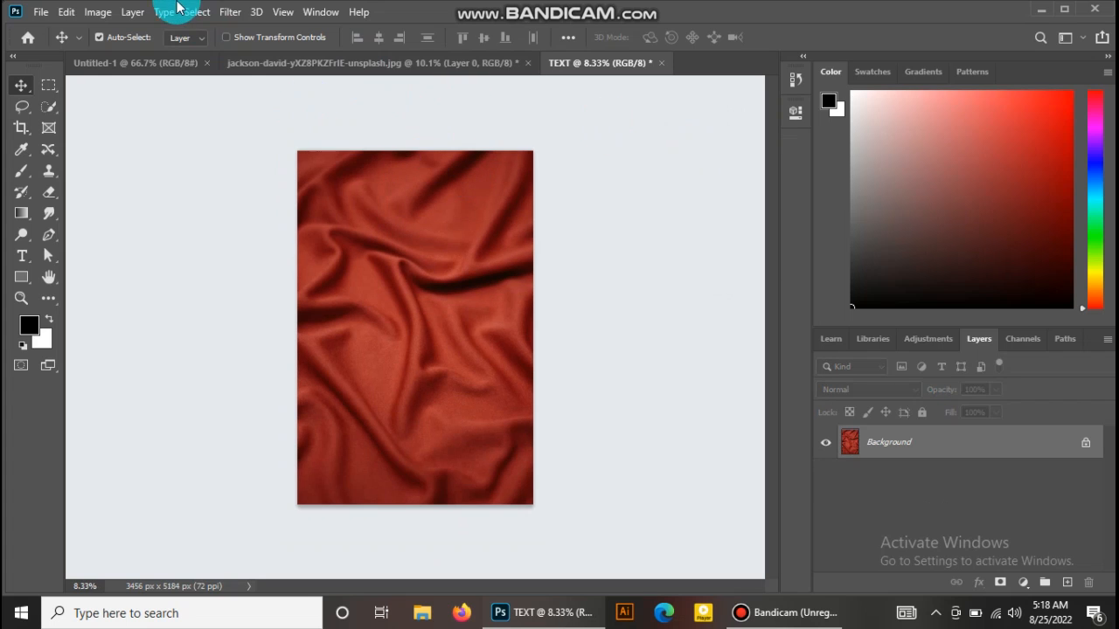
Desaturate the fabric image in the TEXT document.
{"action": "left_click", "coordinate": [98, 13]}
{"action": "left_click", "coordinate": [122, 54]}
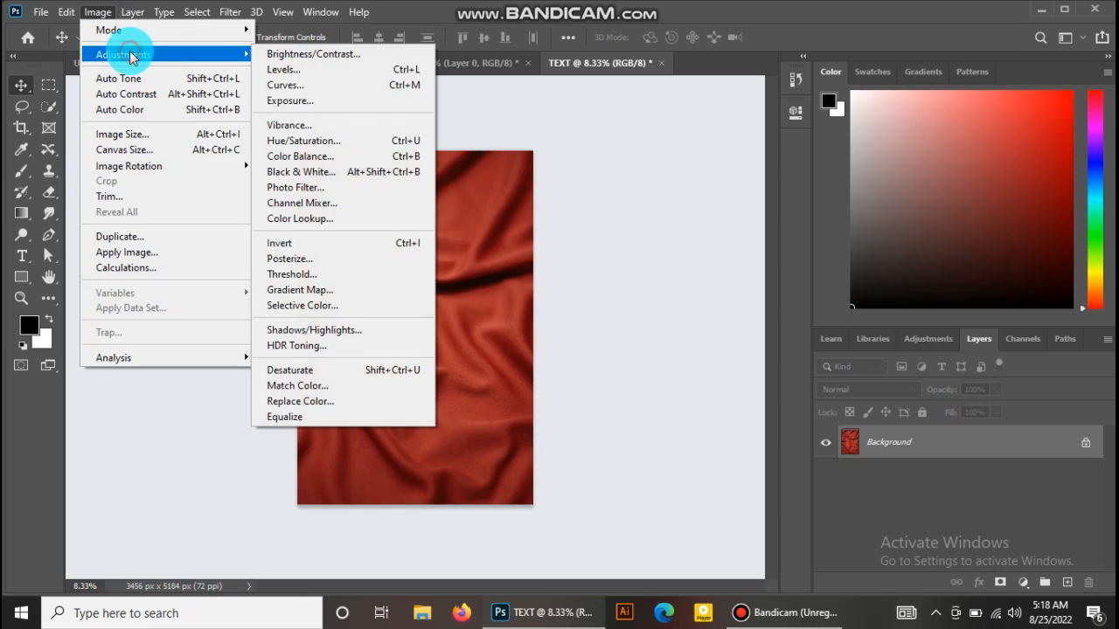
{"action": "left_click", "coordinate": [335, 369]}
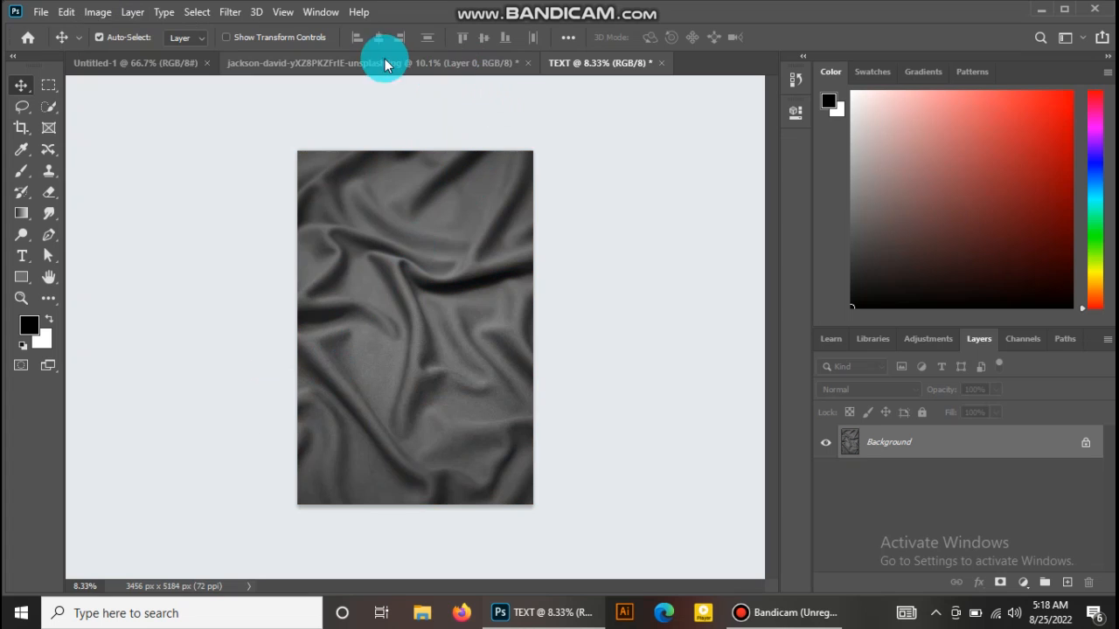
Apply a Gaussian Blur with a 5.1-pixel radius to the gray fabric image.
{"action": "left_click", "coordinate": [234, 14]}
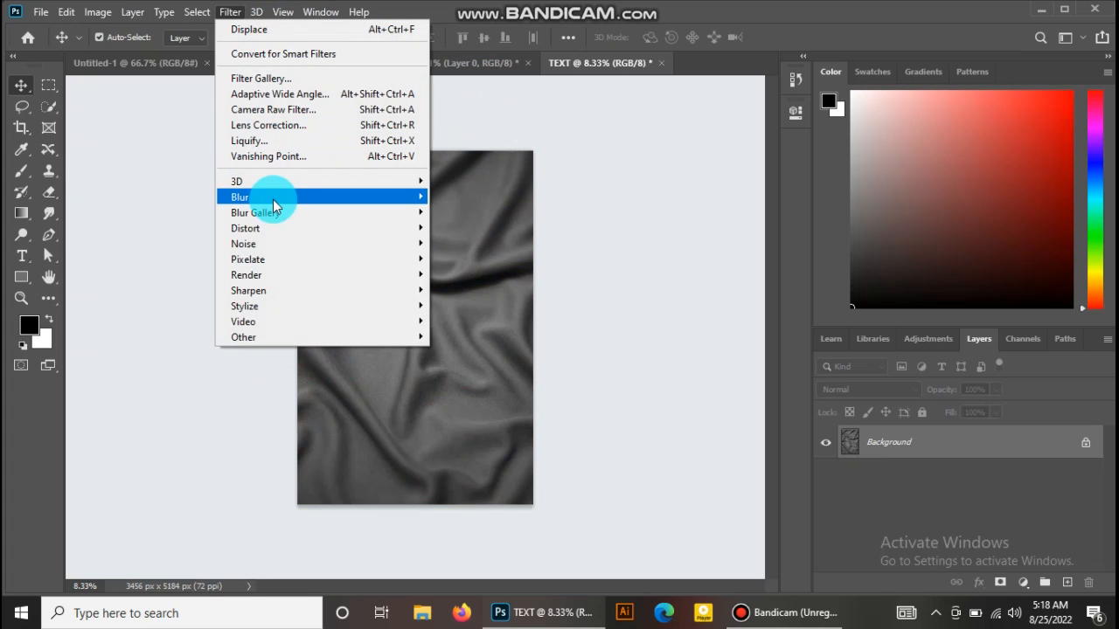
{"action": "mouse_move", "coordinate": [274, 210]}
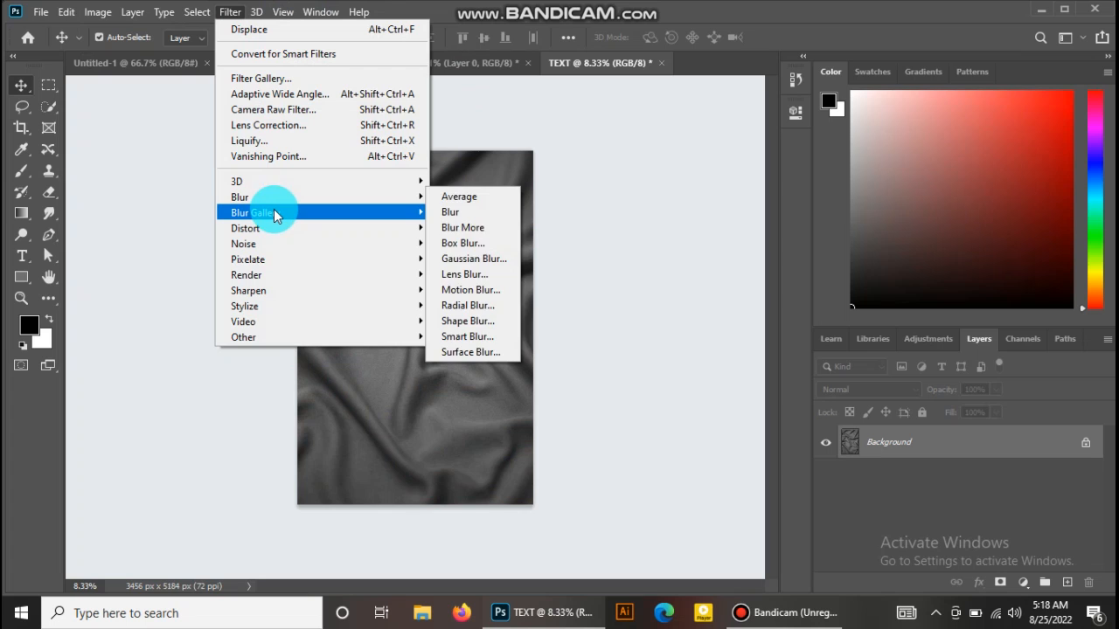
{"action": "left_click", "coordinate": [479, 257]}
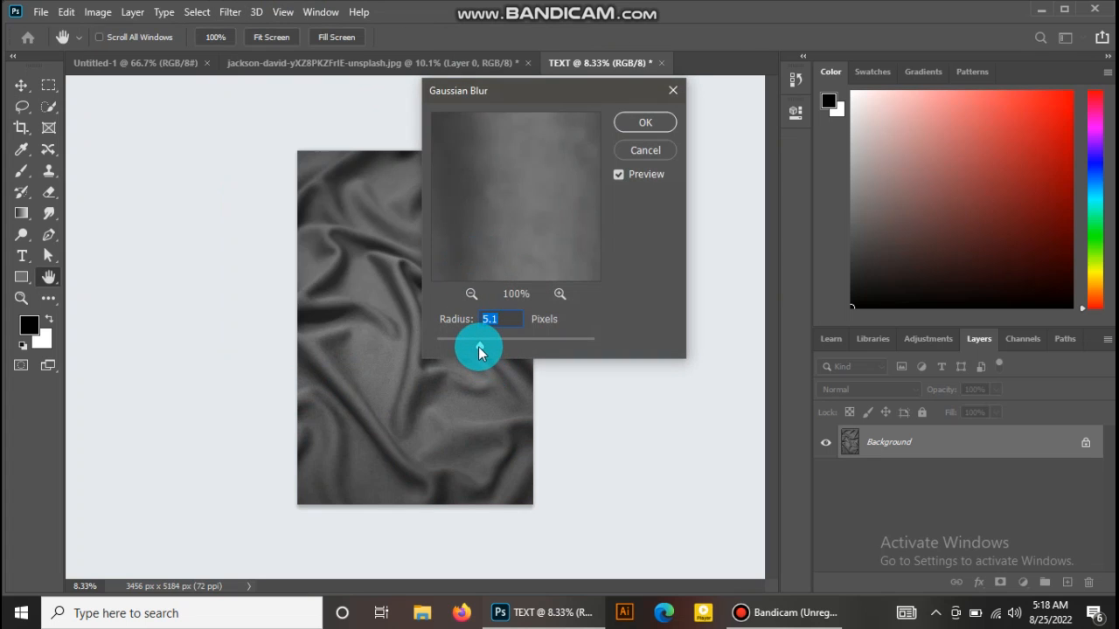
{"action": "left_click", "coordinate": [643, 123]}
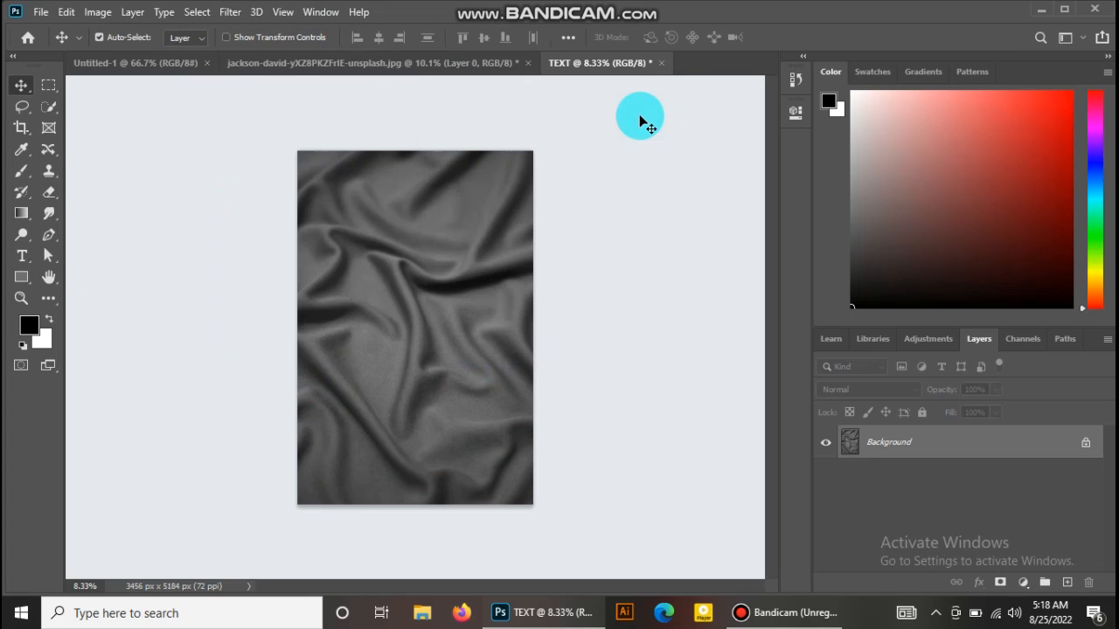
Save the gray fabric document as TEXT.psd in the Downloads folder and close it.
{"action": "left_click", "coordinate": [661, 63]}
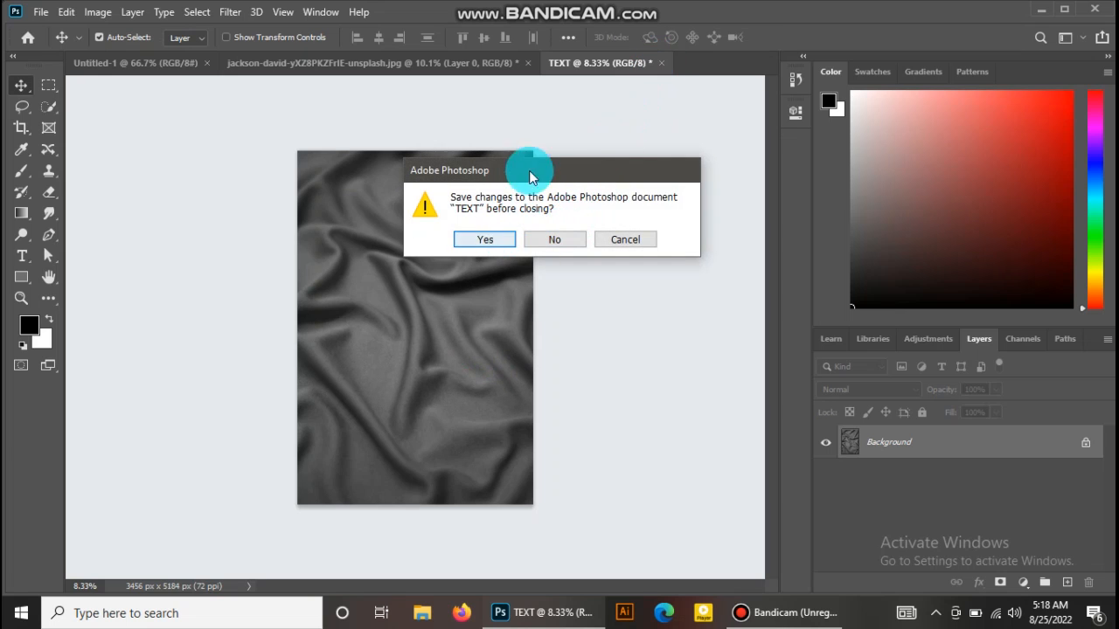
{"action": "left_click", "coordinate": [625, 239]}
{"action": "left_click", "coordinate": [40, 12]}
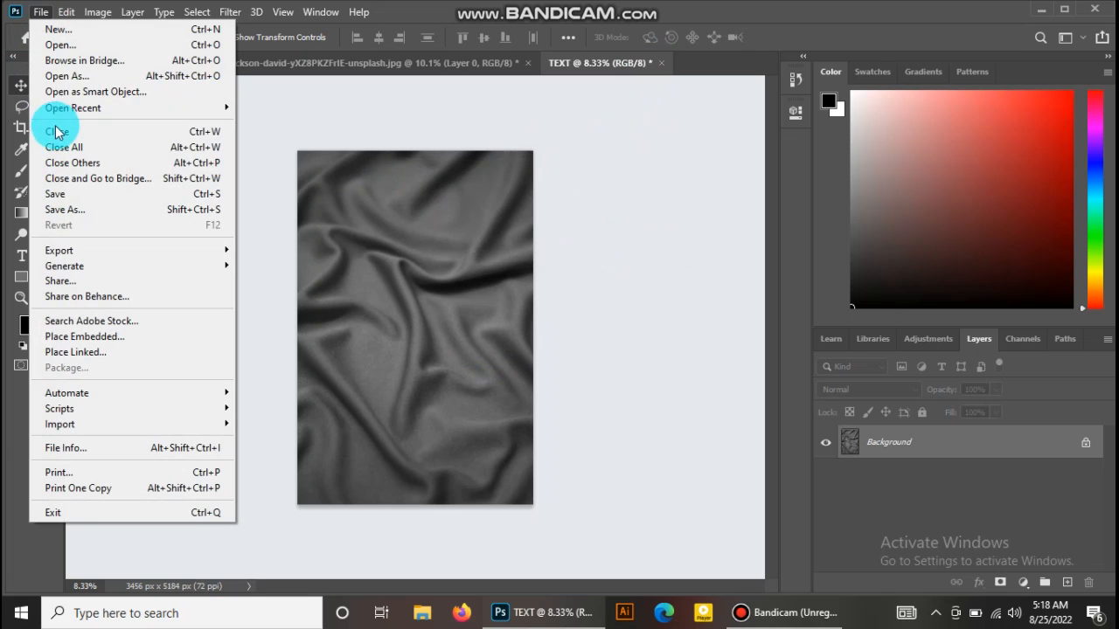
{"action": "left_click", "coordinate": [98, 211]}
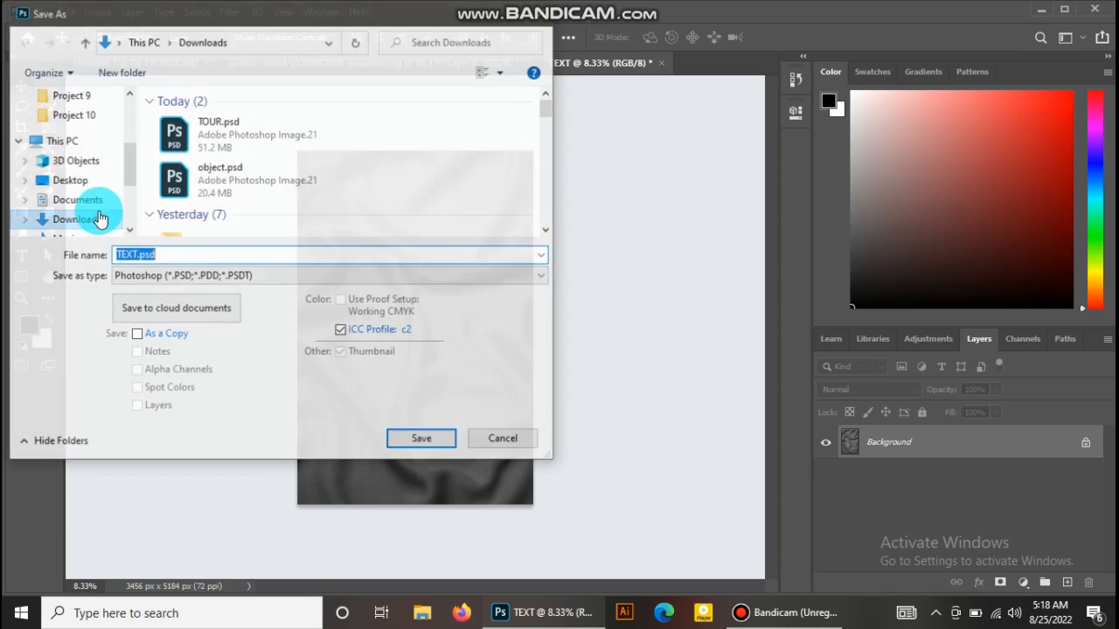
{"action": "left_click", "coordinate": [446, 429]}
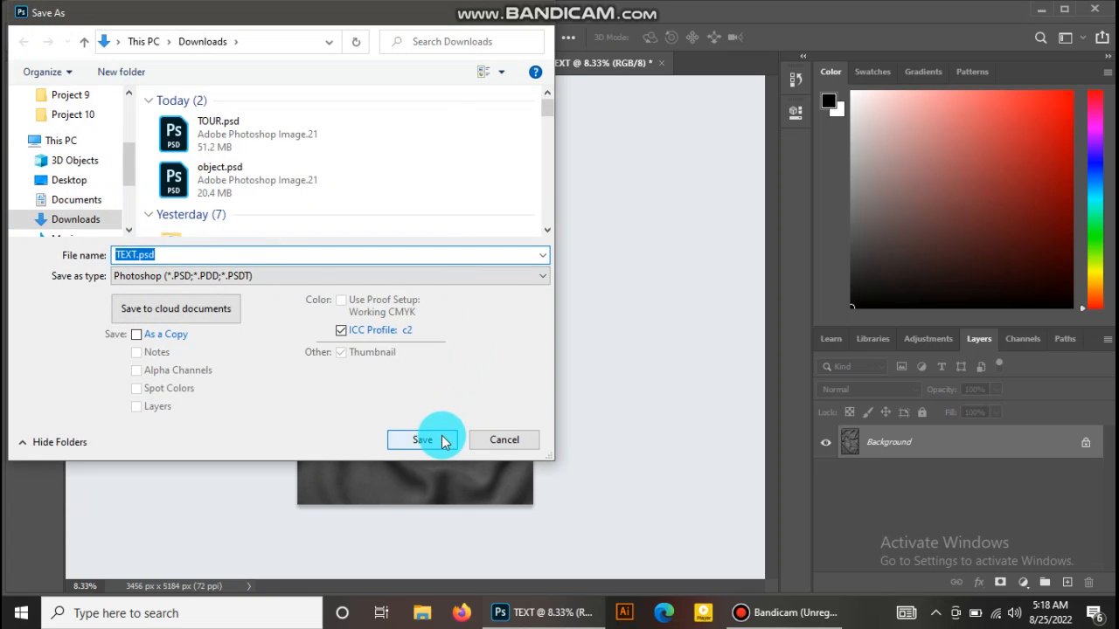
{"action": "left_click", "coordinate": [595, 122]}
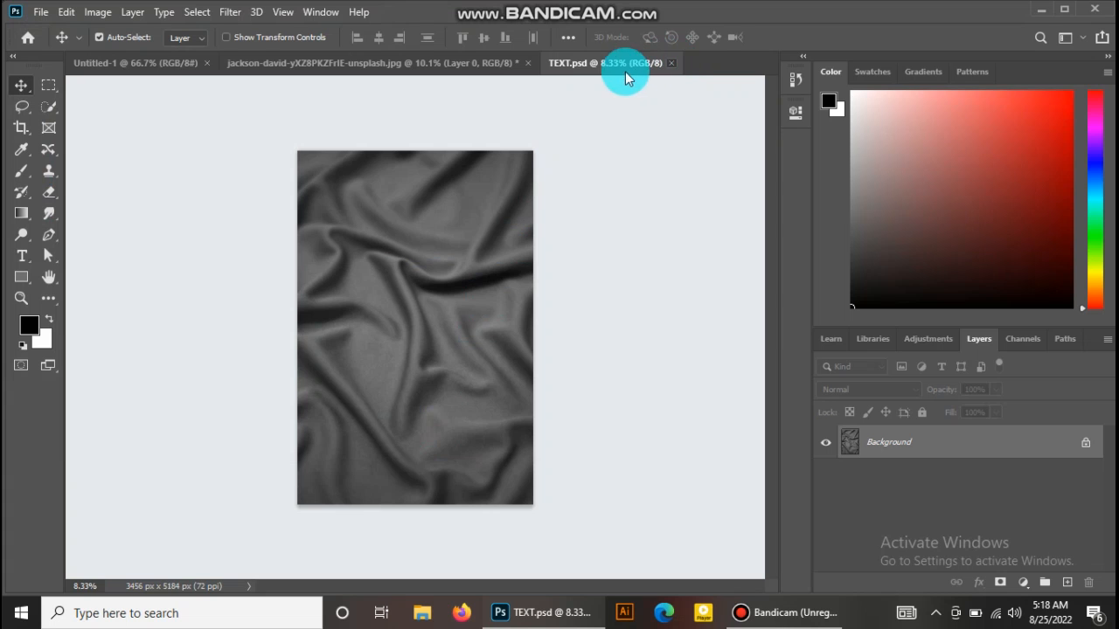
In the original red fabric document, make the "your Text" layer visible and select it.
{"action": "left_click", "coordinate": [487, 64]}
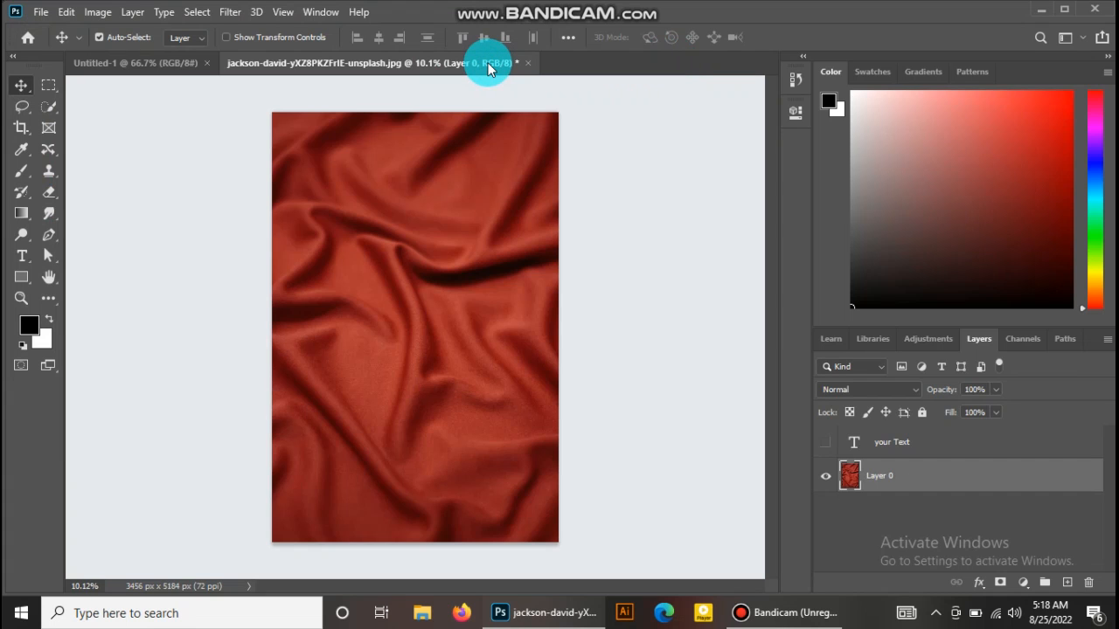
{"action": "left_click_drag", "start_coordinate": [1006, 489], "coordinate": [873, 460]}
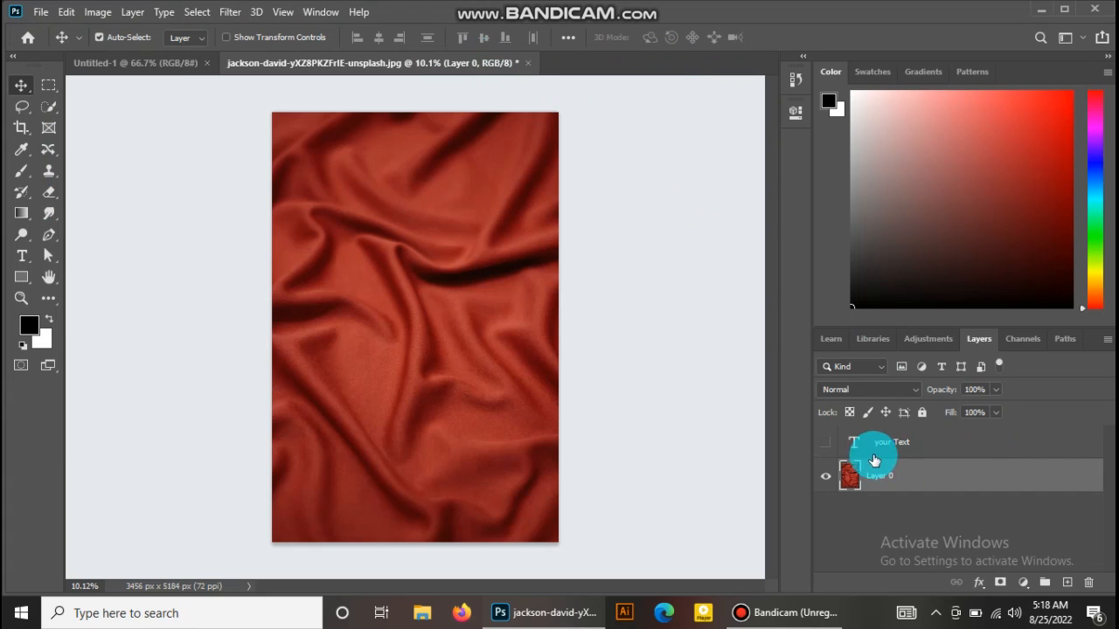
{"action": "left_click", "coordinate": [825, 444]}
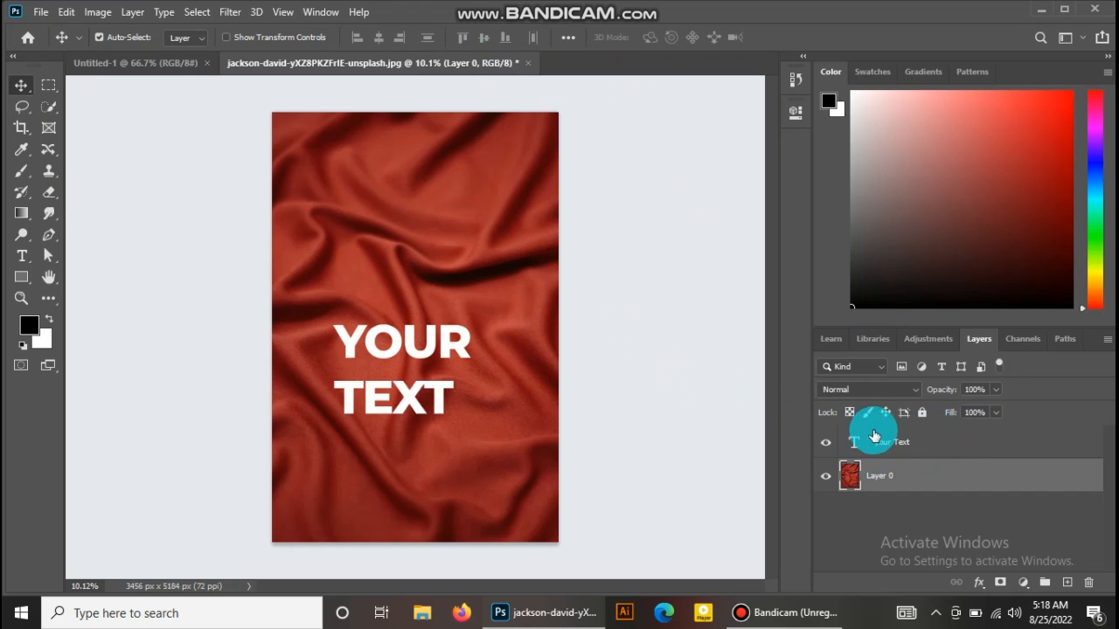
{"action": "left_click", "coordinate": [911, 445]}
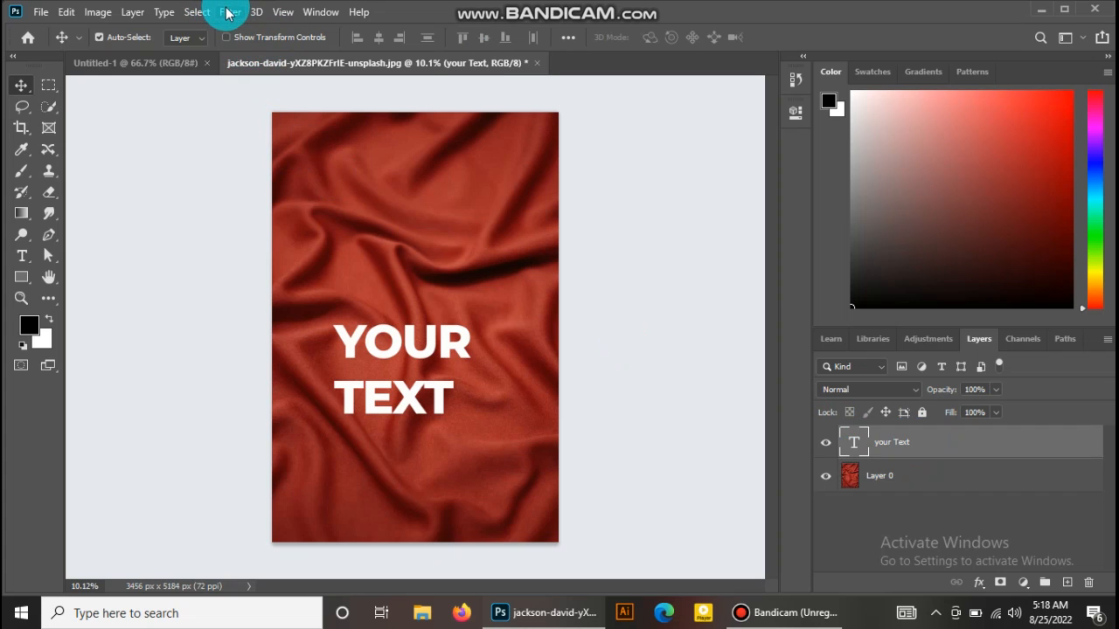
Convert the text layer to a smart object and apply Displace with horizontal and vertical scale 20, using TEXT.psd as the displacement map.
{"action": "left_click", "coordinate": [229, 12]}
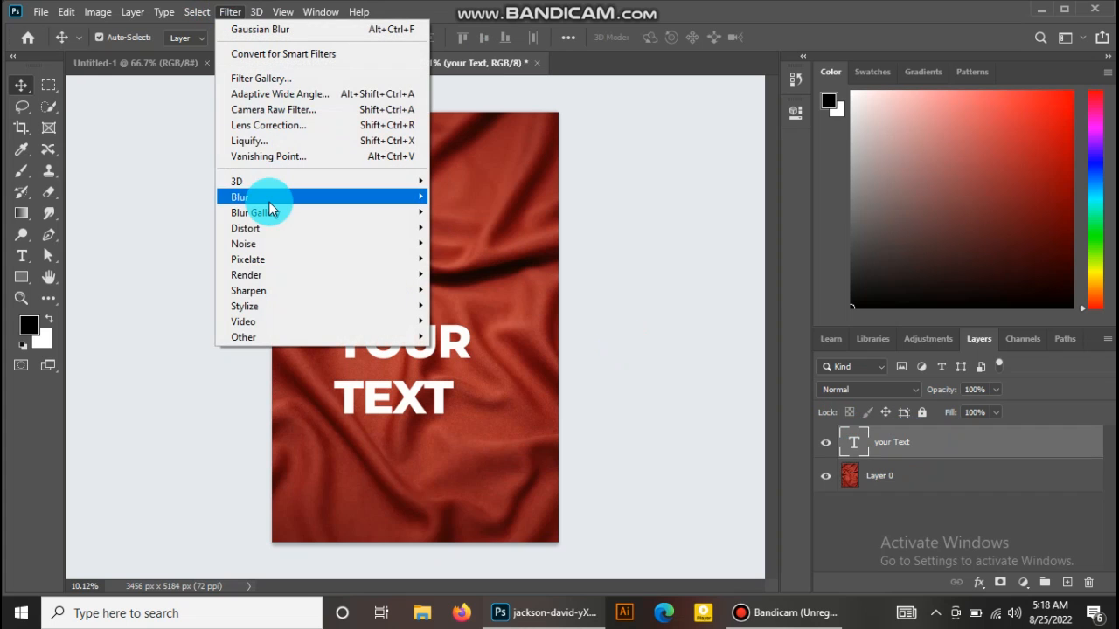
{"action": "mouse_move", "coordinate": [271, 233]}
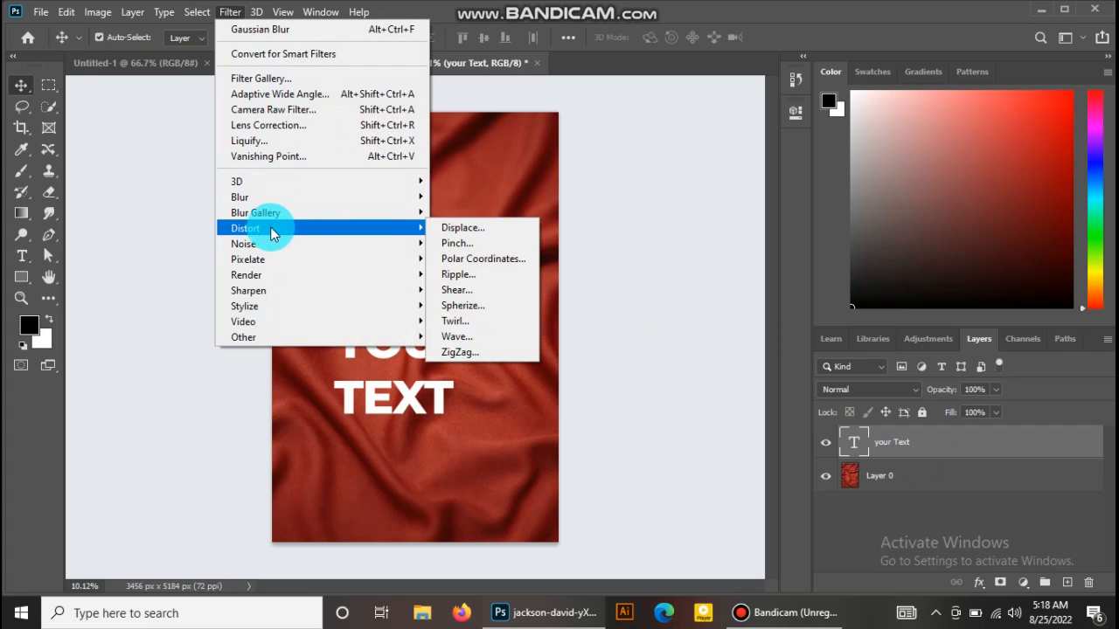
{"action": "left_click", "coordinate": [463, 229]}
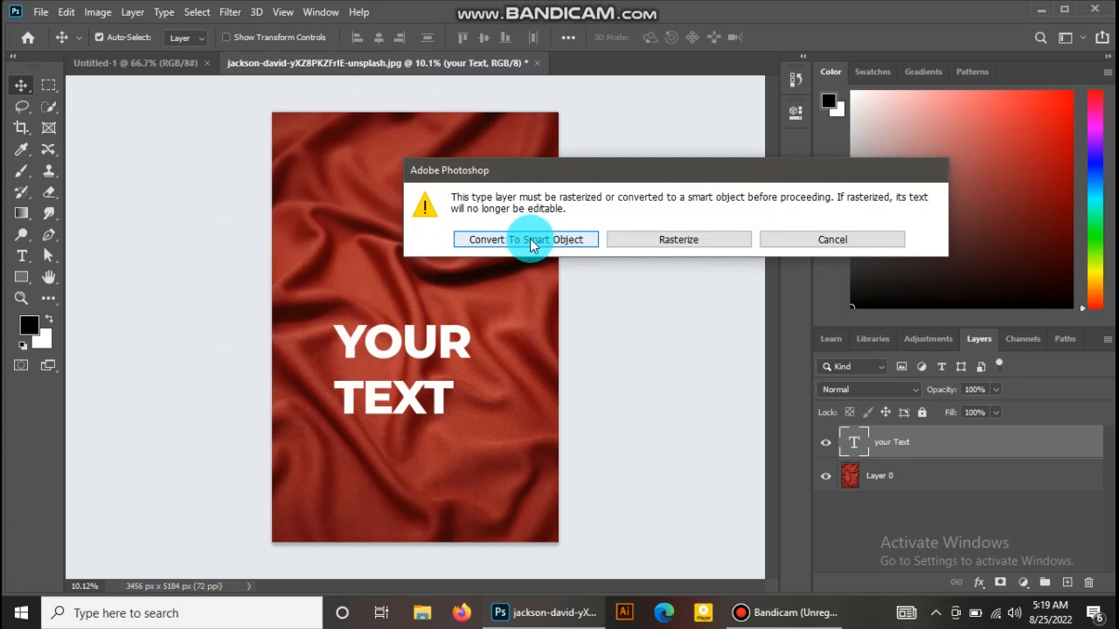
{"action": "left_click", "coordinate": [579, 238]}
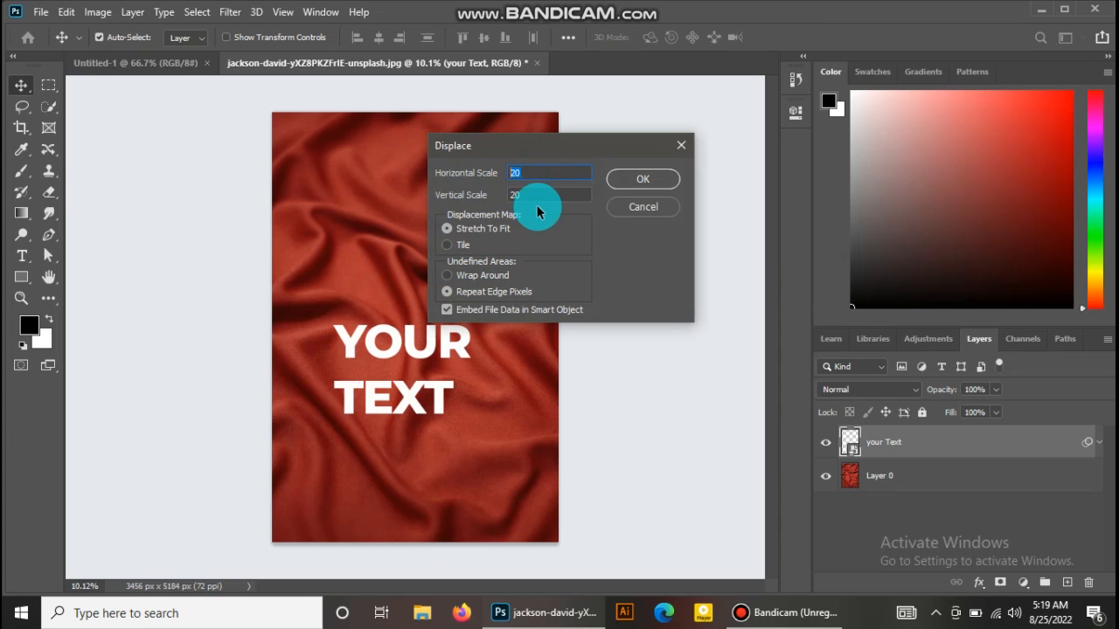
{"action": "left_click_drag", "start_coordinate": [533, 195], "coordinate": [501, 212]}
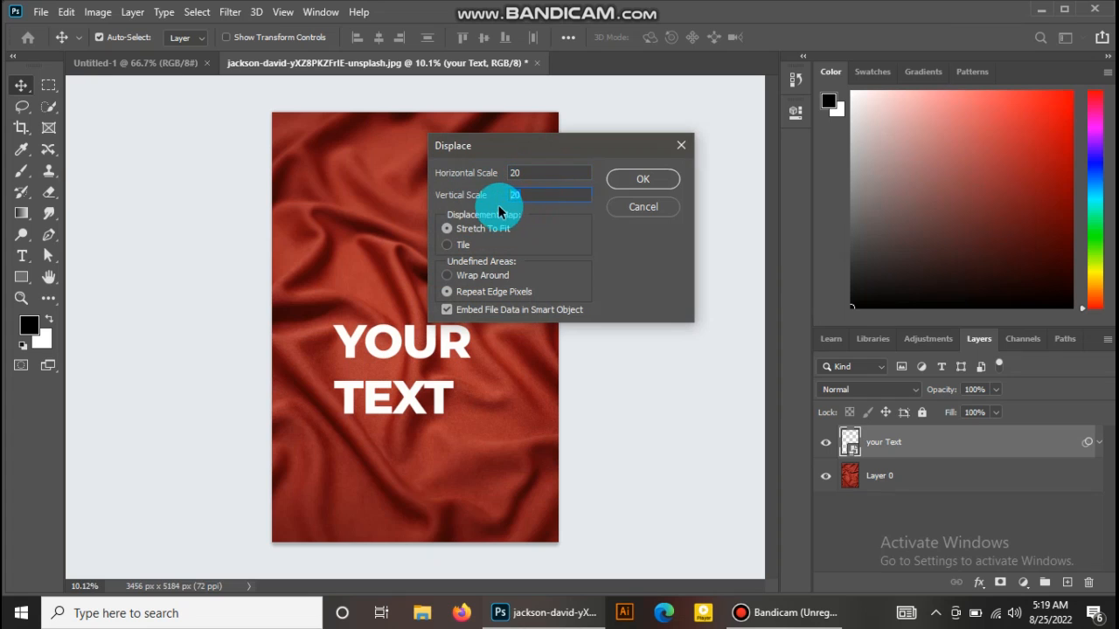
{"action": "left_click", "coordinate": [646, 181]}
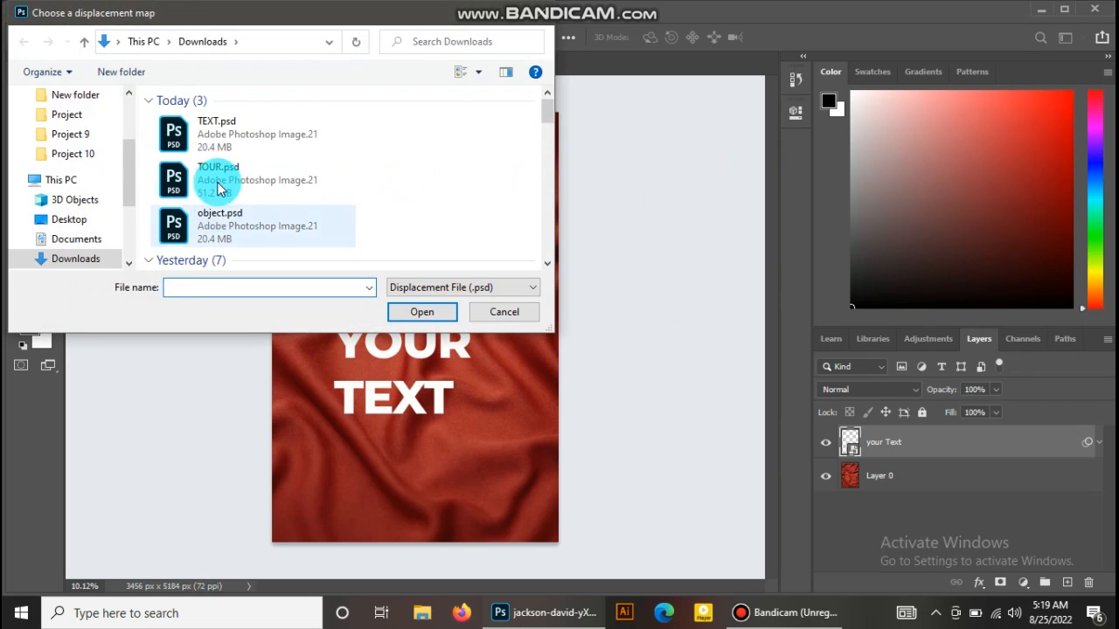
{"action": "left_click", "coordinate": [217, 122]}
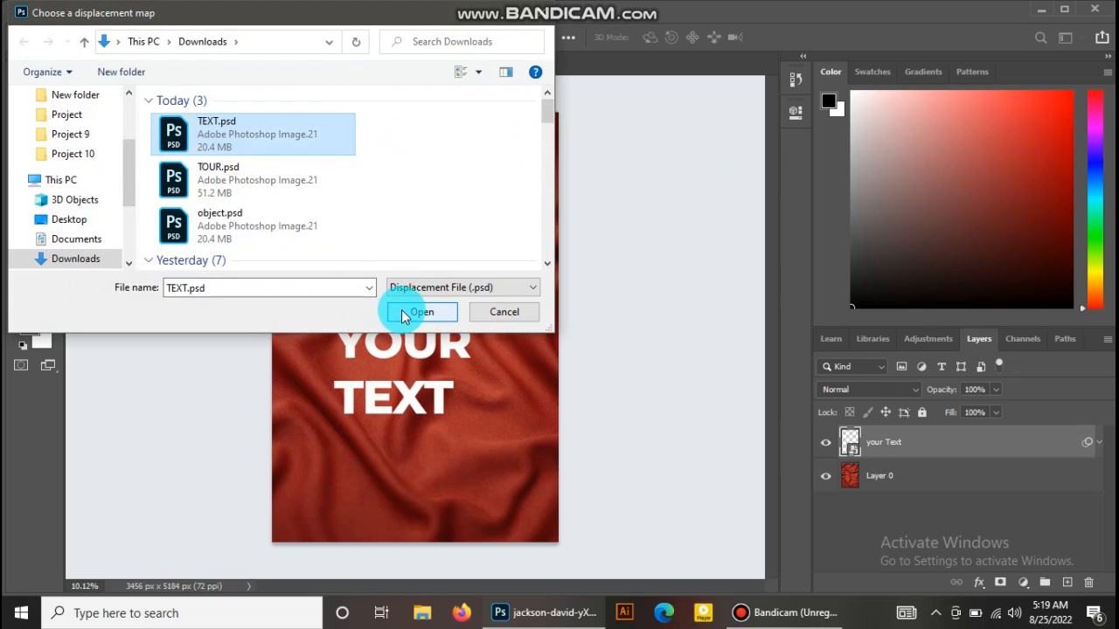
{"action": "left_click", "coordinate": [420, 312]}
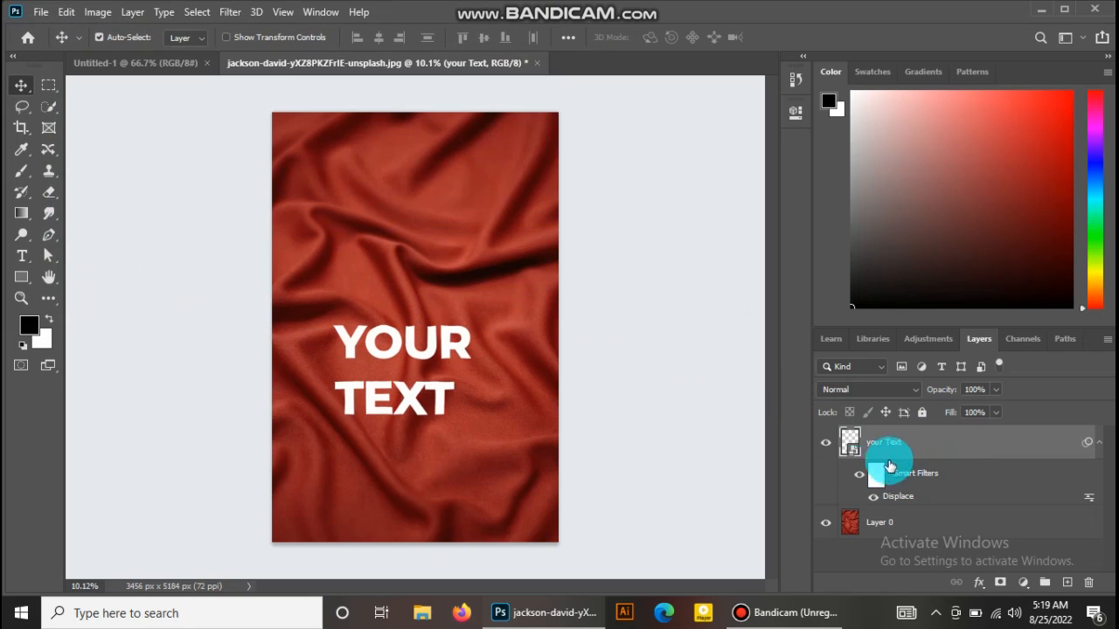
In the text layer's blending options, split the Blend If underlying-layer black slider to 0 / 209.
{"action": "double_click", "coordinate": [1063, 446]}
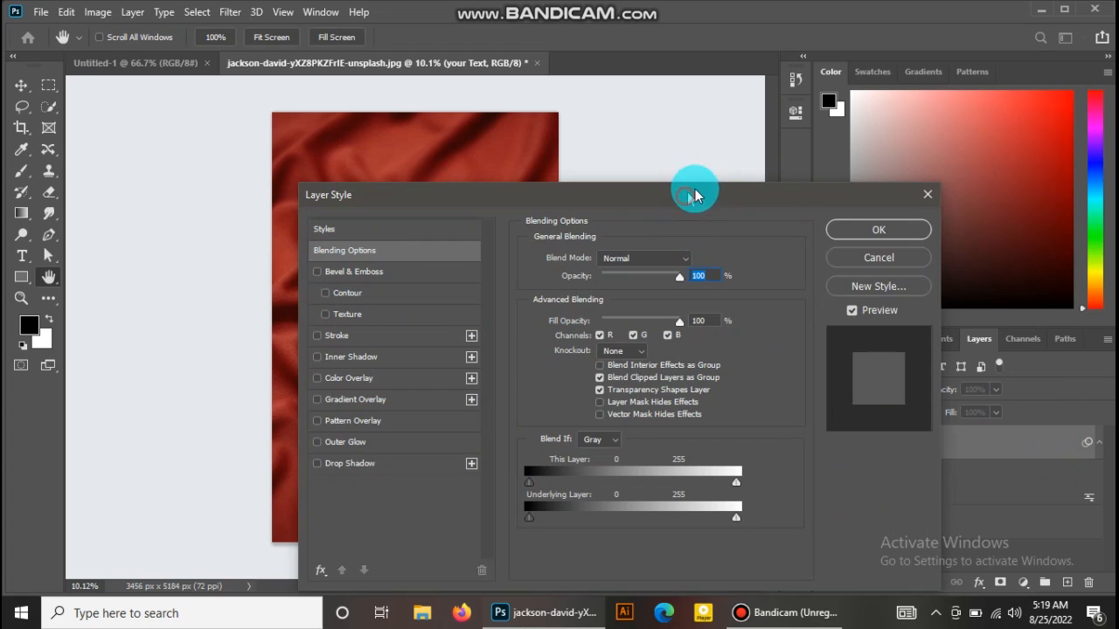
{"action": "left_click_drag", "start_coordinate": [691, 195], "coordinate": [924, 90]}
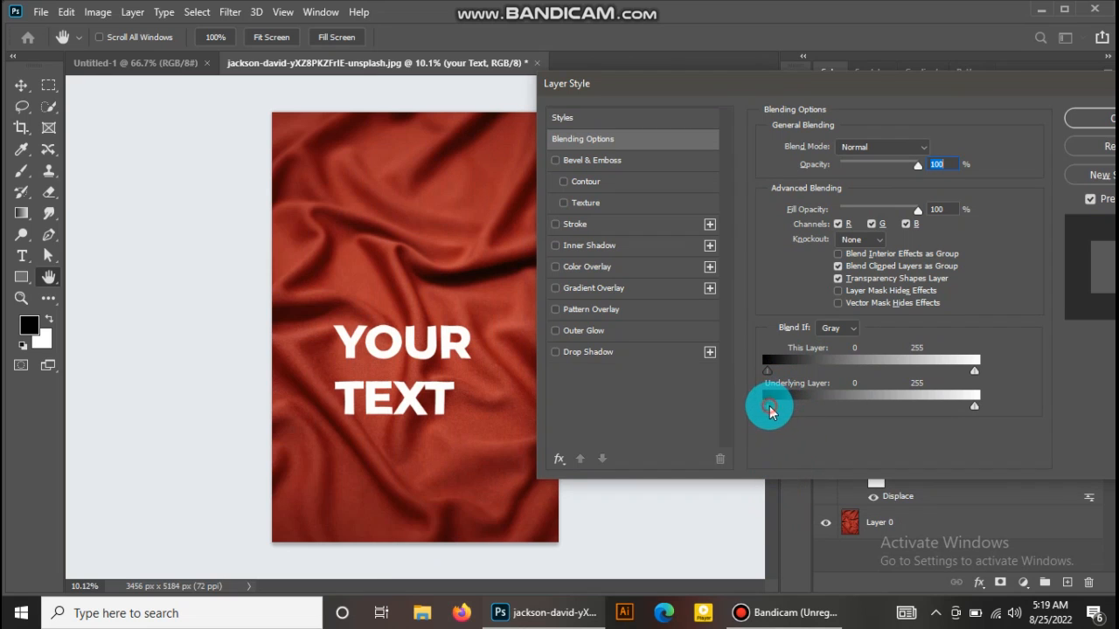
{"action": "left_click_drag", "start_coordinate": [769, 411], "coordinate": [948, 426]}
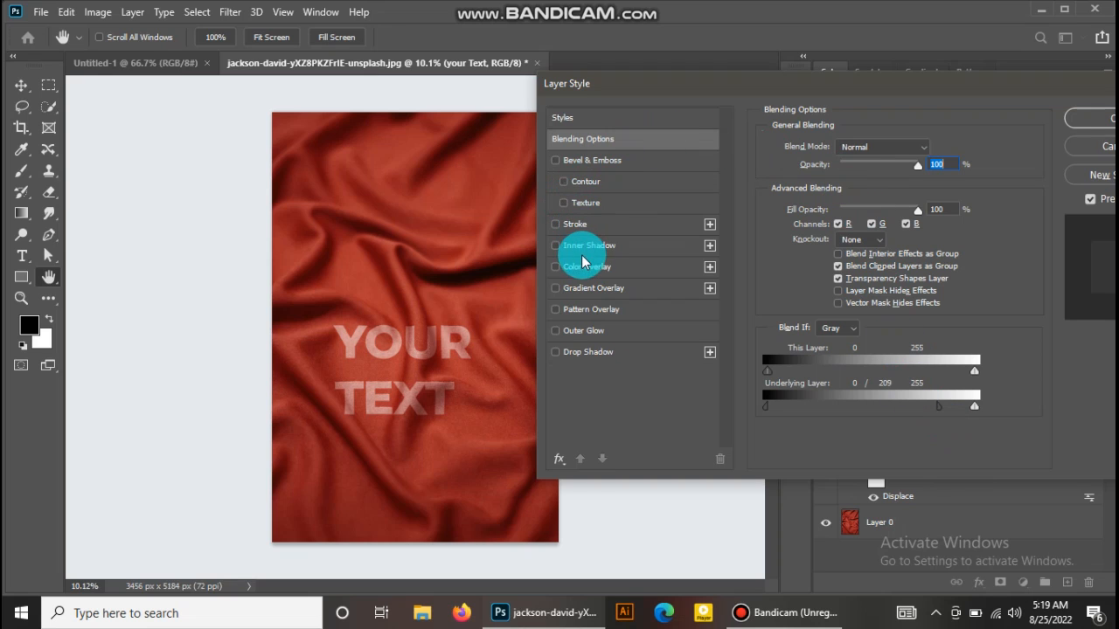
Add a Color Overlay effect to the text layer and open its overlay color for editing.
{"action": "left_click", "coordinate": [600, 269]}
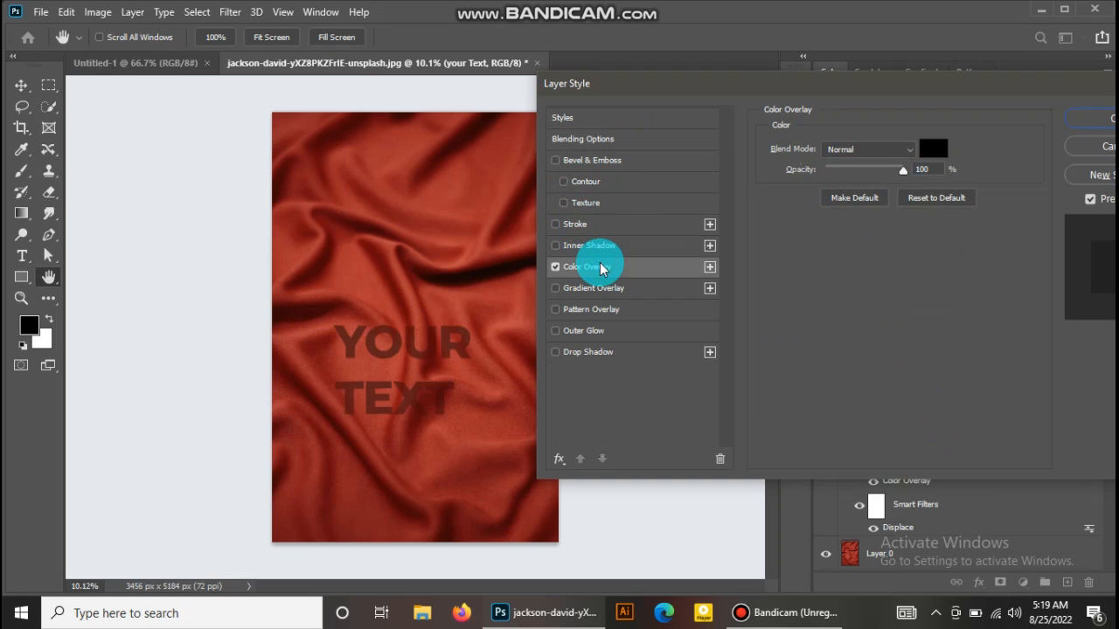
{"action": "left_click", "coordinate": [932, 151]}
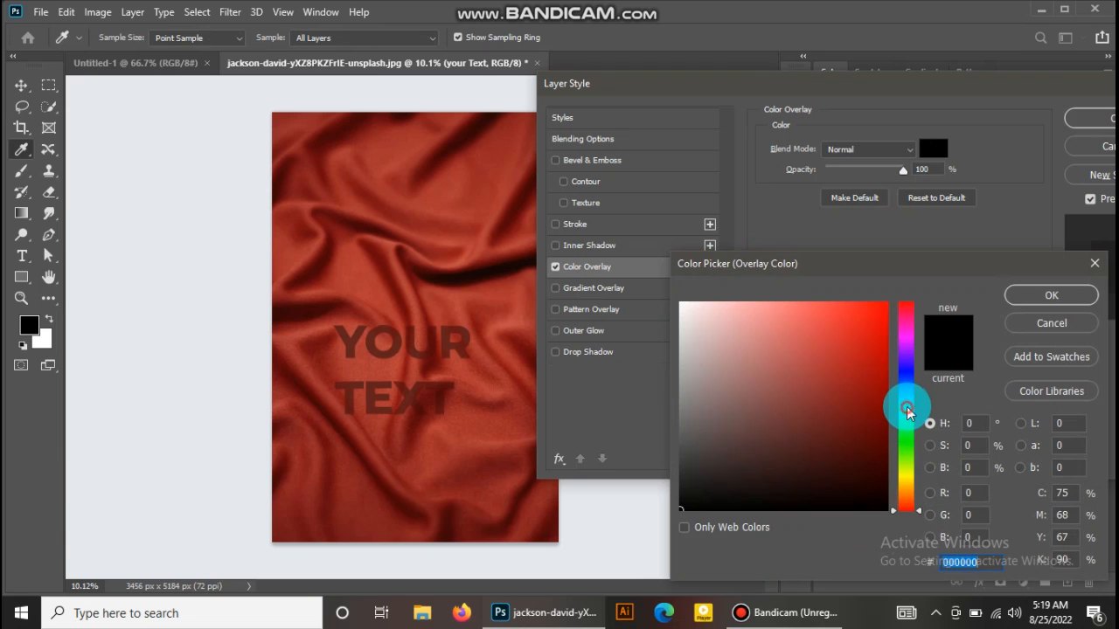
Try blue, purple and green overlay colors on the text, such as #2279a6, #5d22a6 and #75d350.
{"action": "left_click_drag", "start_coordinate": [907, 402], "coordinate": [906, 316]}
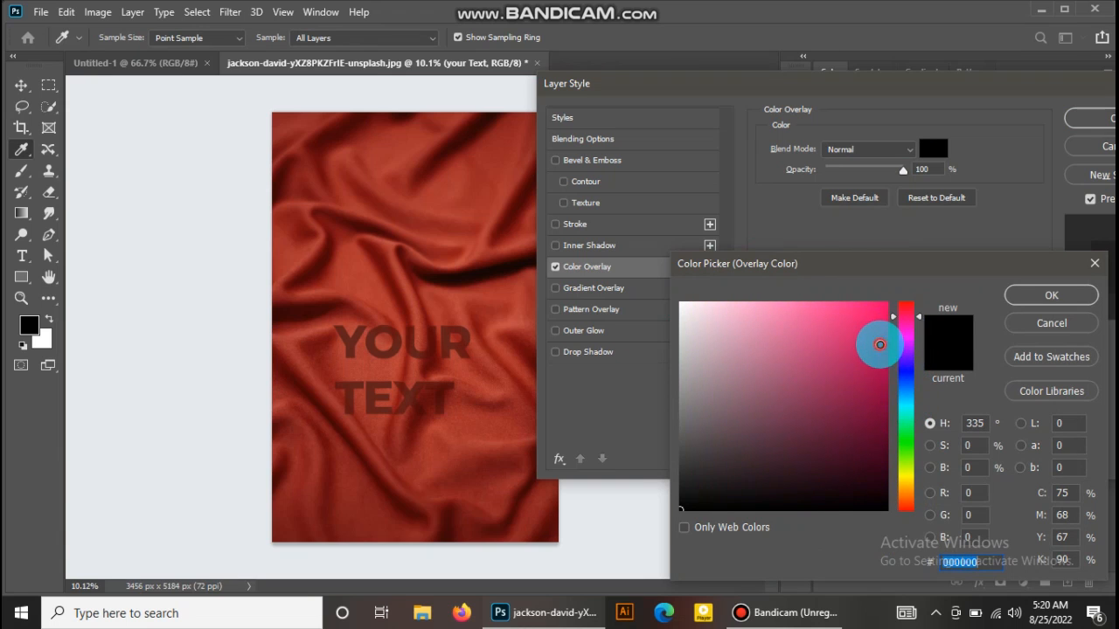
{"action": "left_click", "coordinate": [880, 345]}
{"action": "left_click_drag", "start_coordinate": [907, 333], "coordinate": [879, 392]}
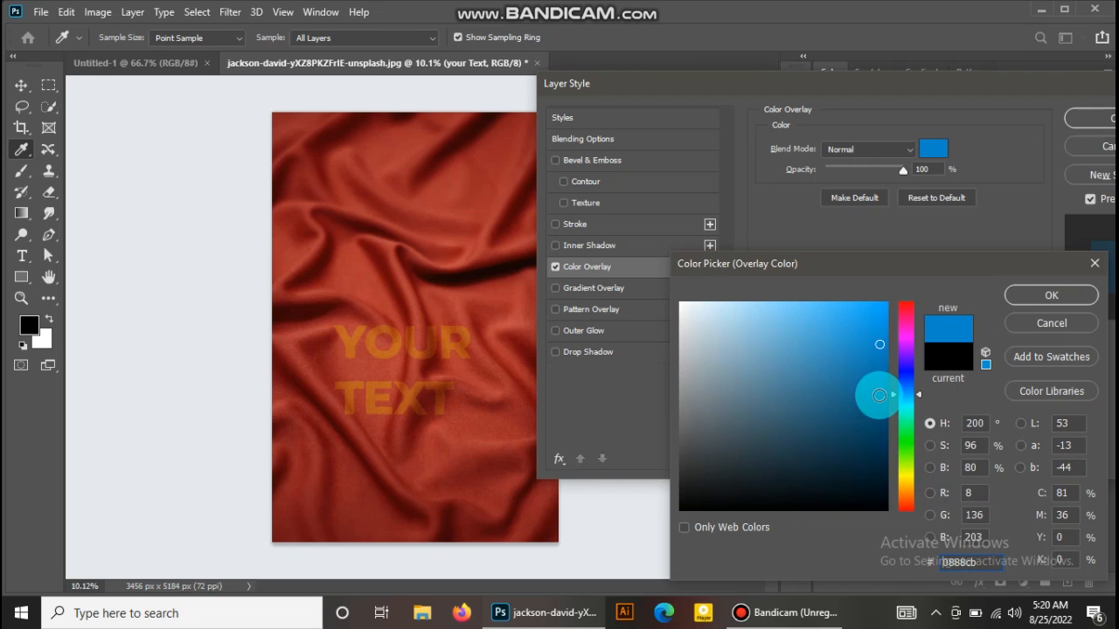
{"action": "left_click", "coordinate": [861, 385]}
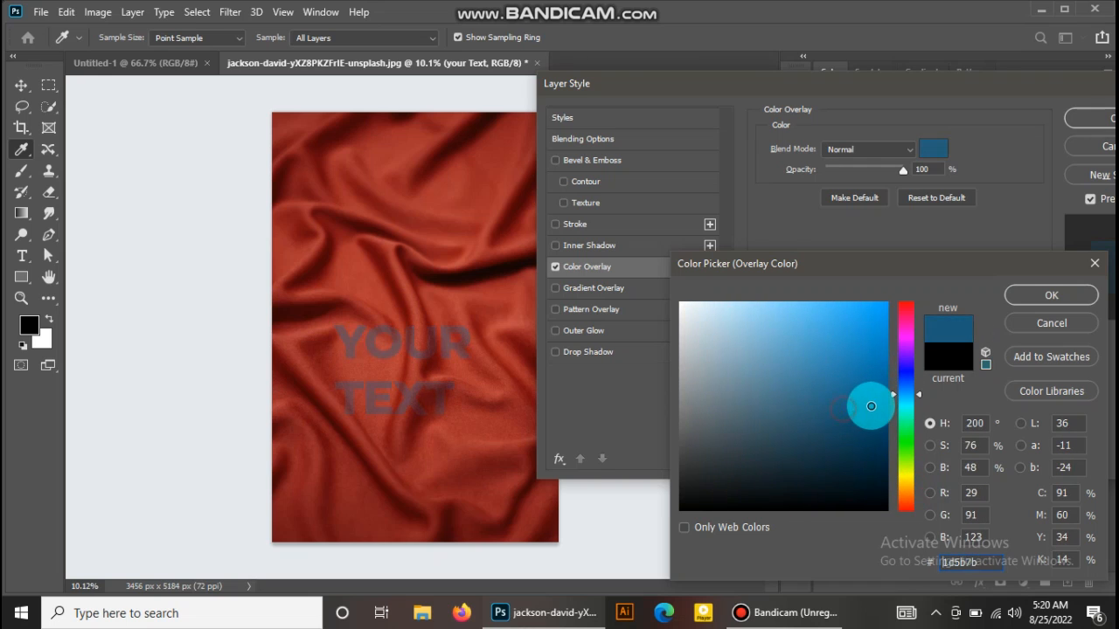
{"action": "left_click", "coordinate": [871, 404]}
{"action": "left_click", "coordinate": [845, 375]}
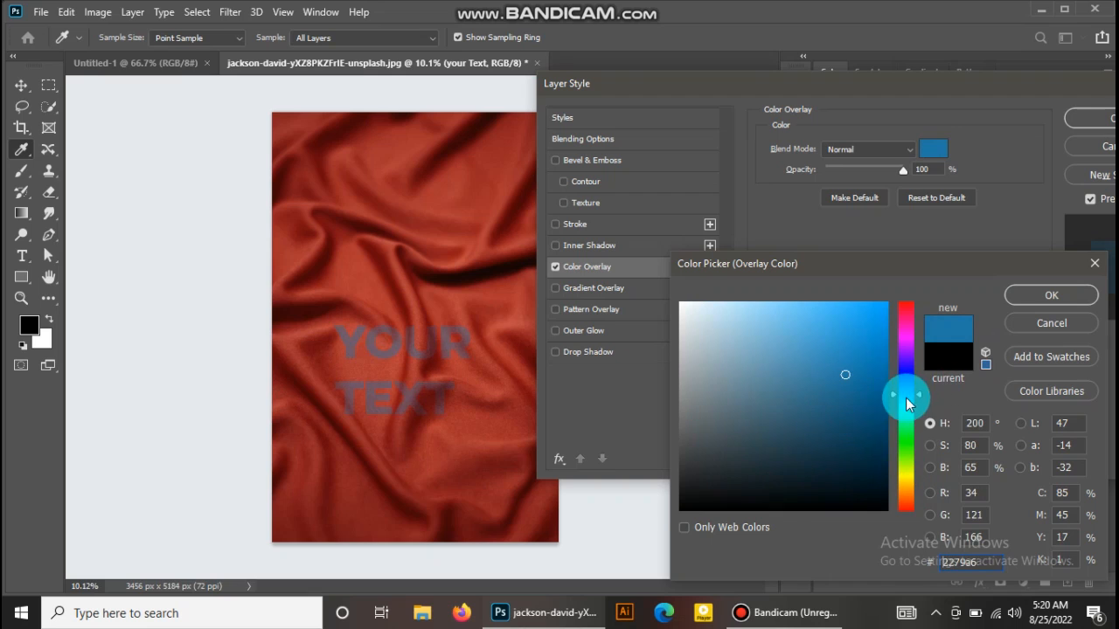
{"action": "mouse_move", "coordinate": [906, 404]}
{"action": "left_mouse_down"}
{"action": "mouse_move", "coordinate": [911, 516]}
{"action": "mouse_move", "coordinate": [905, 356]}
{"action": "left_mouse_up"}
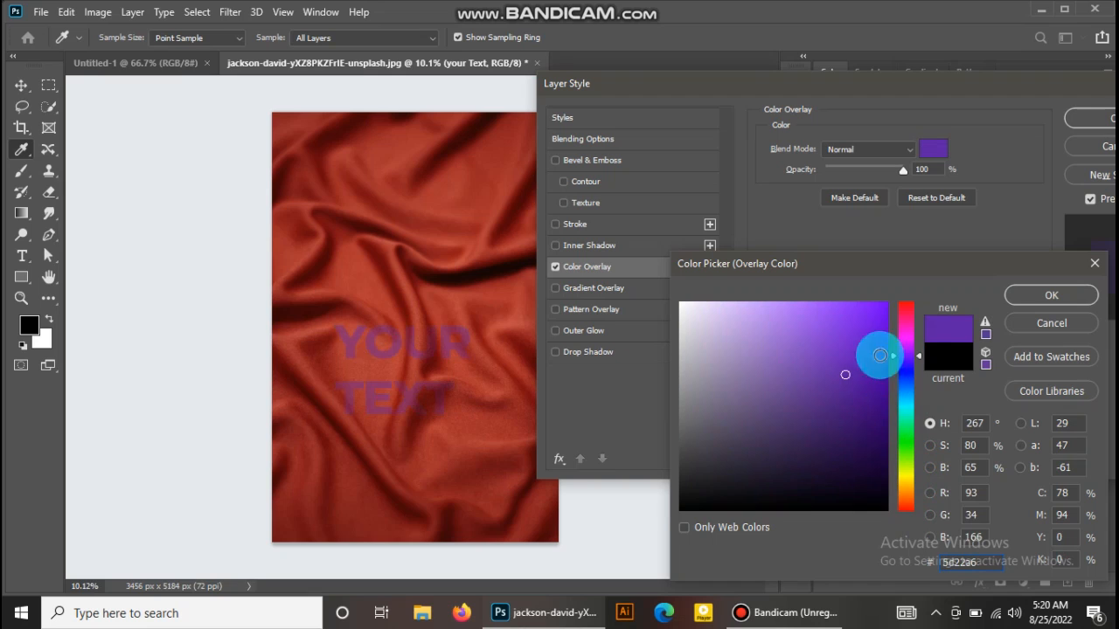
{"action": "mouse_move", "coordinate": [824, 375]}
{"action": "left_mouse_down"}
{"action": "mouse_move", "coordinate": [828, 312]}
{"action": "mouse_move", "coordinate": [807, 300]}
{"action": "mouse_move", "coordinate": [884, 413]}
{"action": "mouse_move", "coordinate": [809, 337]}
{"action": "left_mouse_up"}
{"action": "left_click_drag", "start_coordinate": [911, 369], "coordinate": [906, 451]}
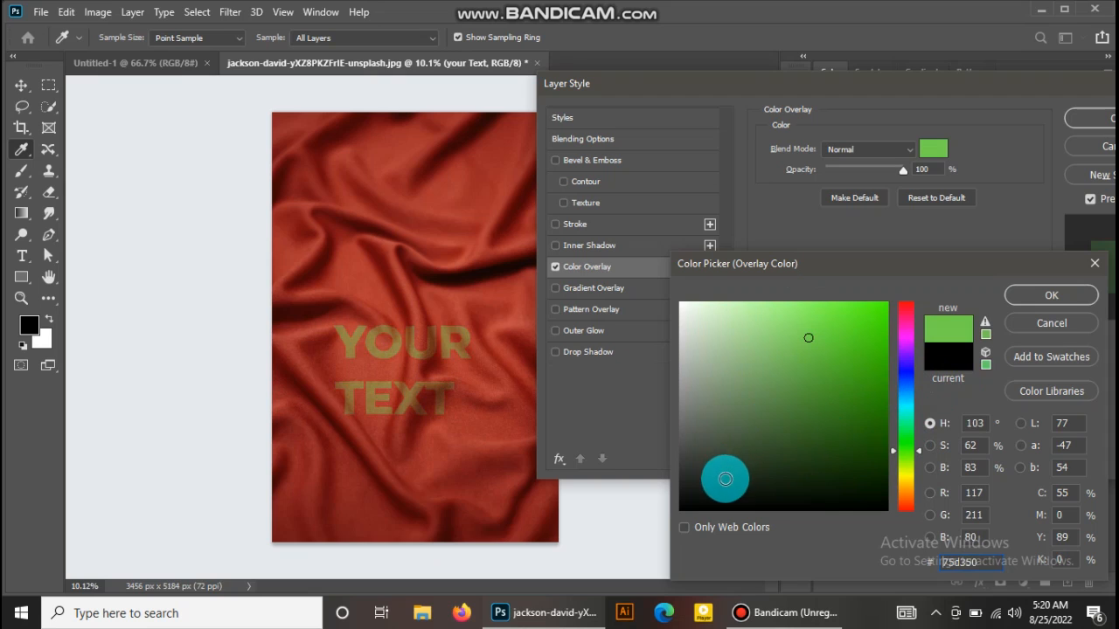
Set the text's overlay color to near-black #040404 and accept it.
{"action": "left_click_drag", "start_coordinate": [728, 483], "coordinate": [669, 510]}
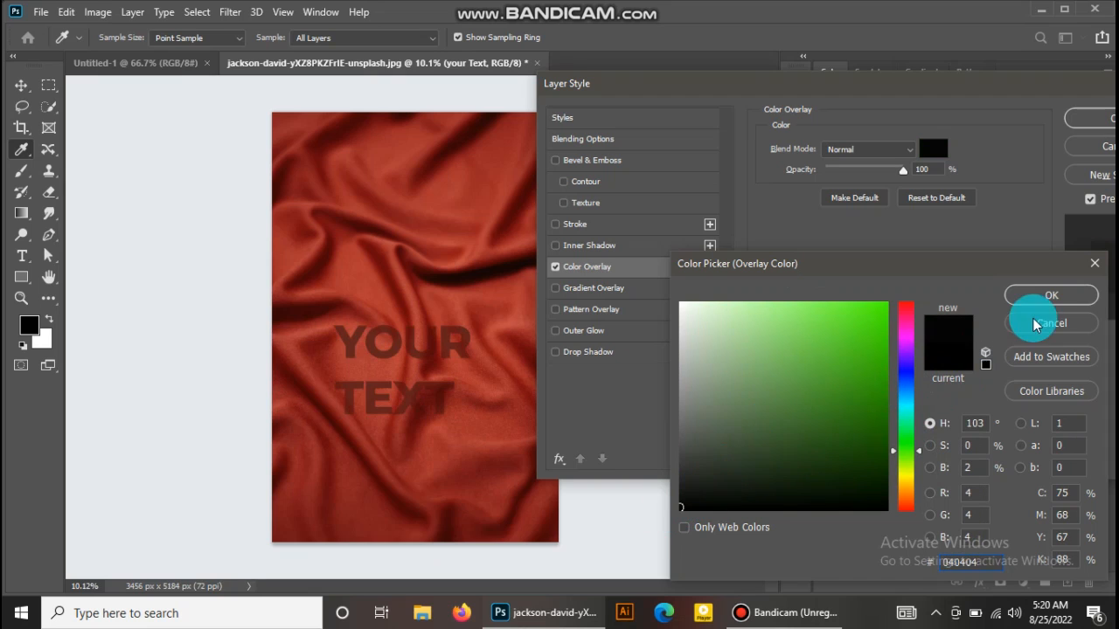
{"action": "left_click", "coordinate": [1058, 295]}
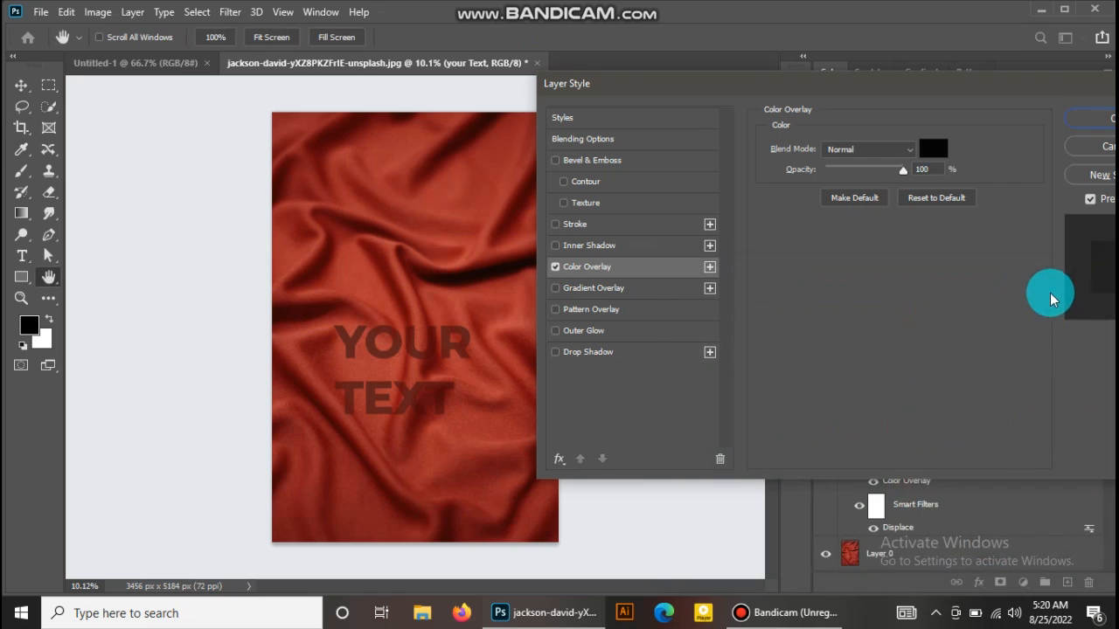
Rejoin the split underlying-layer black slider, set the Blend If underlying range to 39 and 101, and apply the layer style.
{"action": "left_click", "coordinate": [614, 145]}
{"action": "left_click_drag", "start_coordinate": [852, 407], "coordinate": [762, 420]}
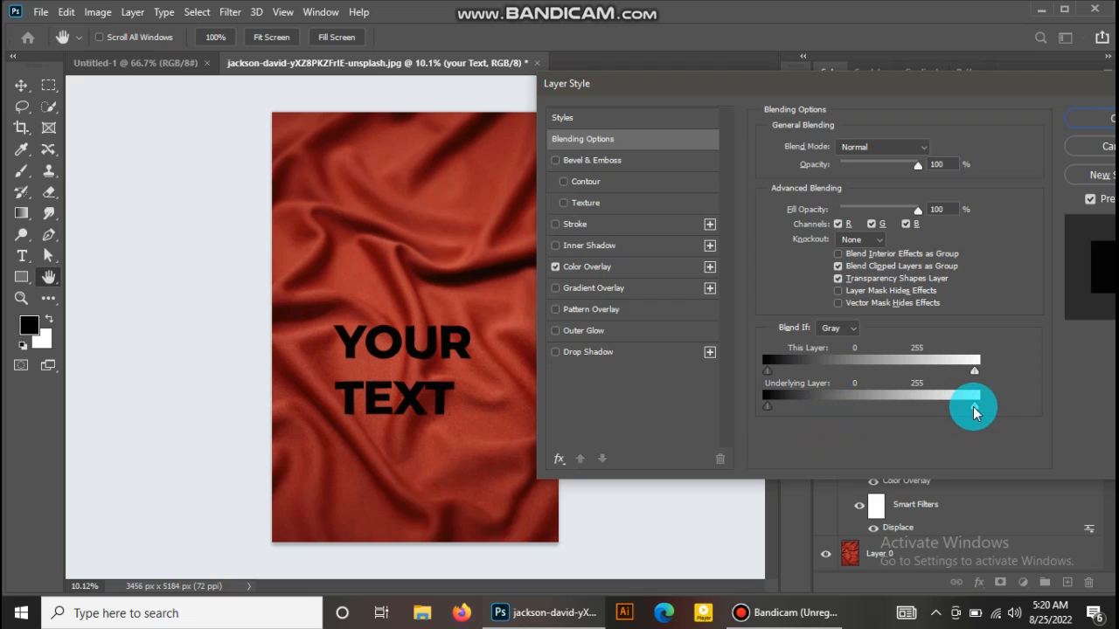
{"action": "left_click_drag", "start_coordinate": [974, 411], "coordinate": [845, 414]}
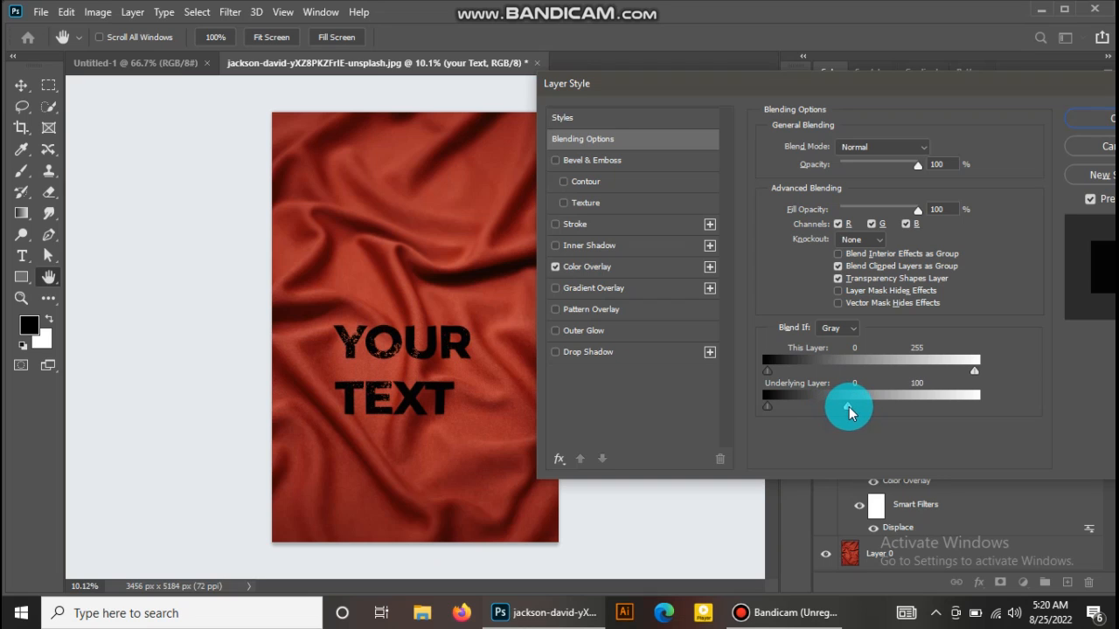
{"action": "left_click_drag", "start_coordinate": [767, 407], "coordinate": [798, 404]}
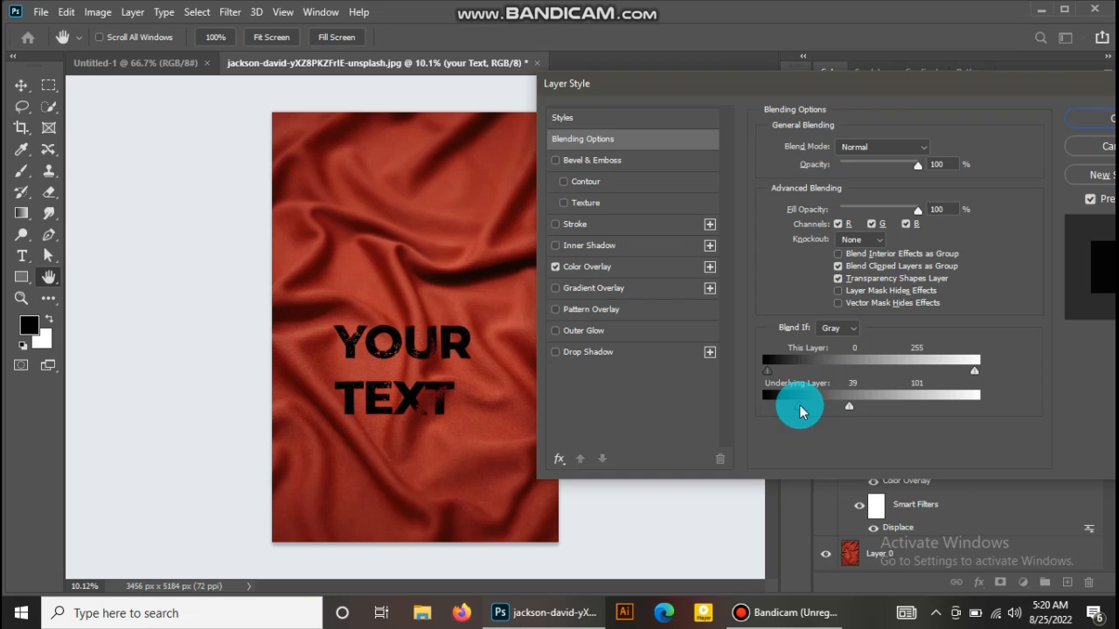
{"action": "left_click", "coordinate": [1082, 122]}
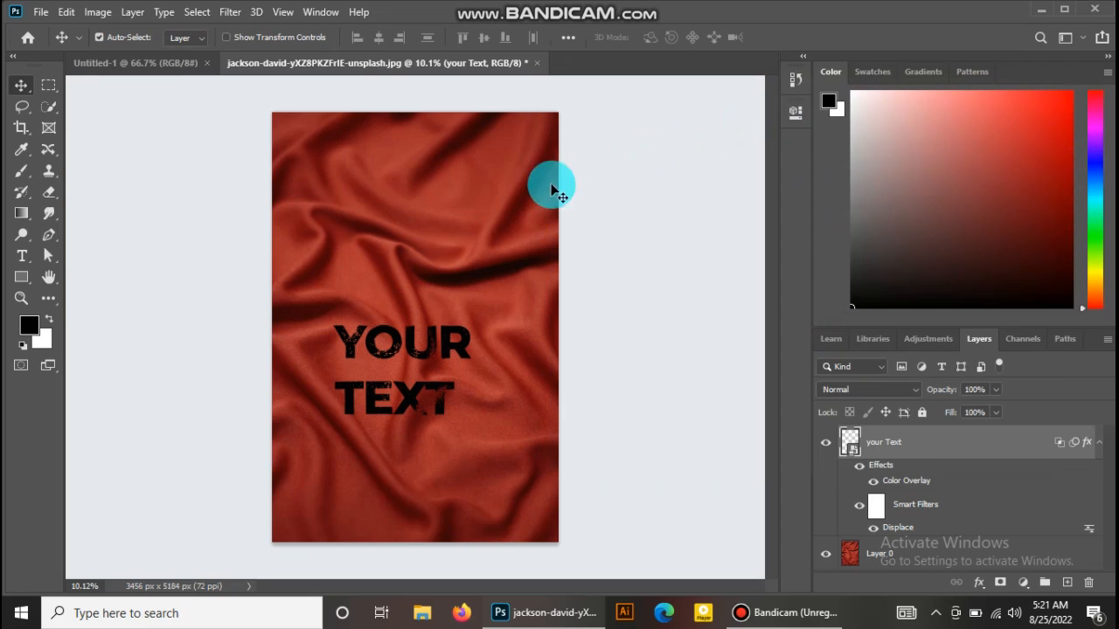